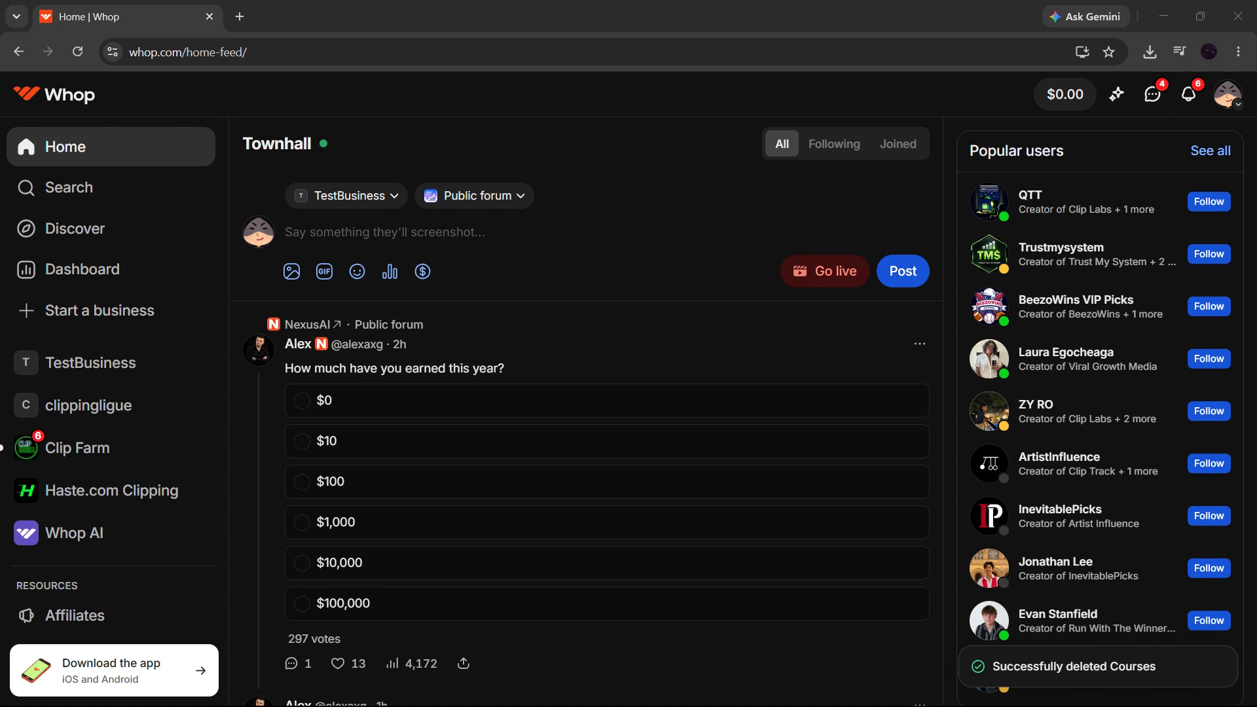
Step: Open the TestBusiness community page by way of its business dashboard
{"action": "left_click", "coordinate": [79, 269]}
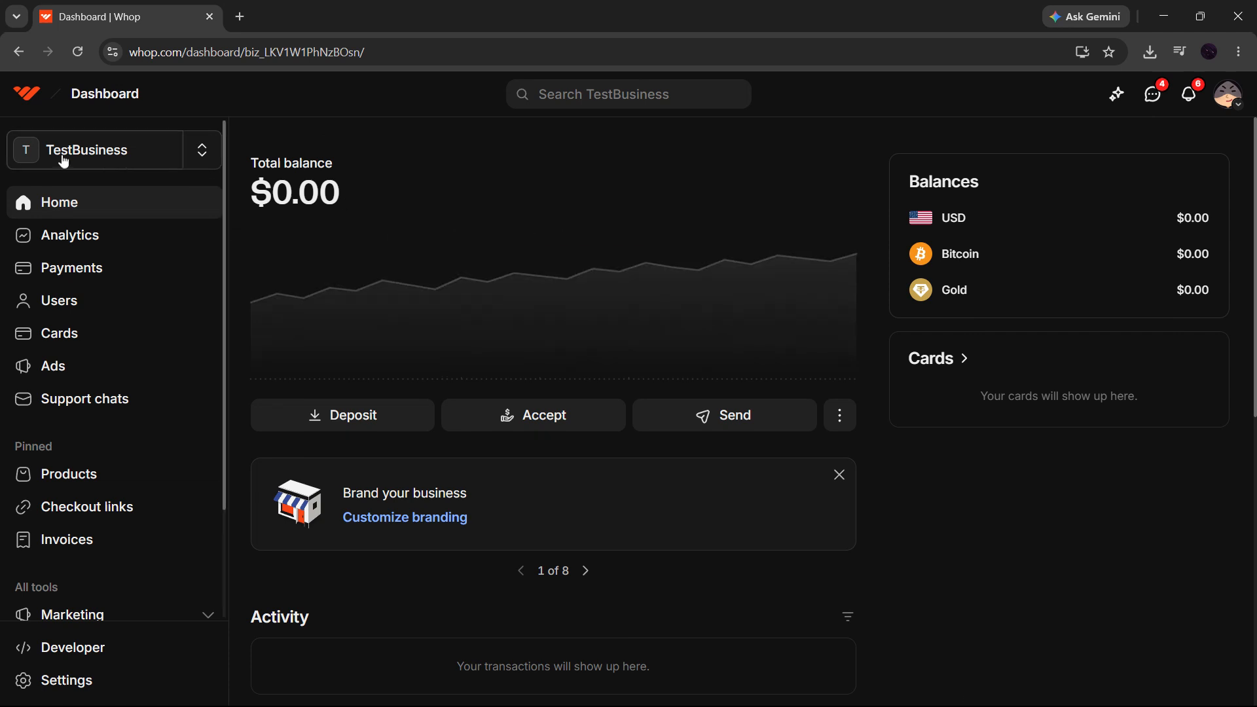
{"action": "left_click", "coordinate": [204, 159]}
{"action": "left_click", "coordinate": [207, 161]}
{"action": "left_click", "coordinate": [110, 154]}
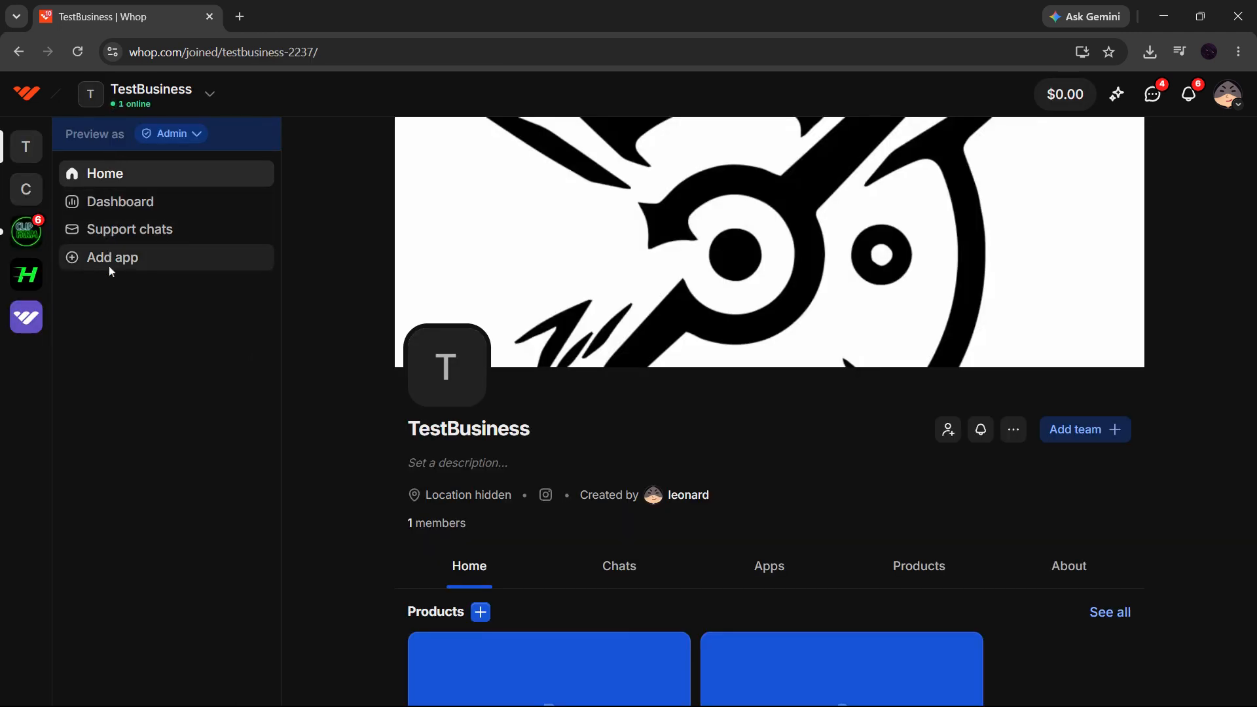
Step: Add the Courses app to TestBusiness from the app store
{"action": "left_click", "coordinate": [84, 257]}
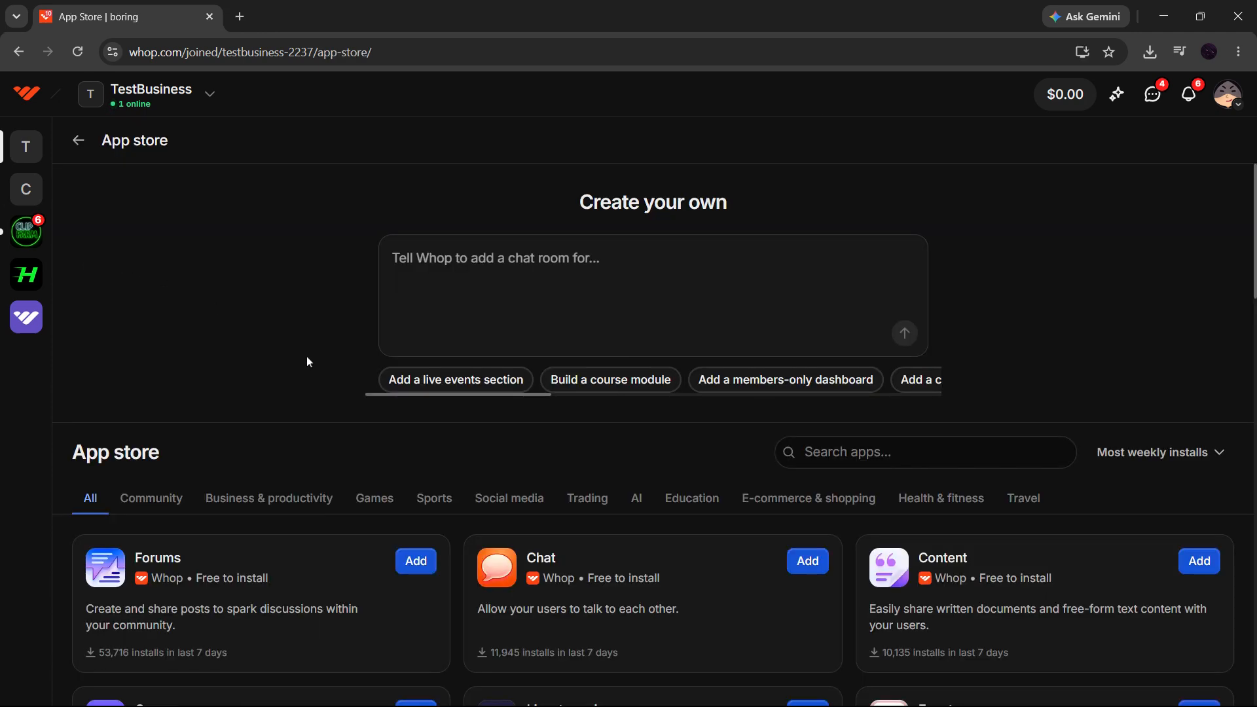
{"action": "scroll", "coordinate": [510, 440], "scroll_direction": "down", "scroll_amount": 2}
{"action": "scroll", "coordinate": [511, 441], "scroll_direction": "down", "scroll_amount": 2}
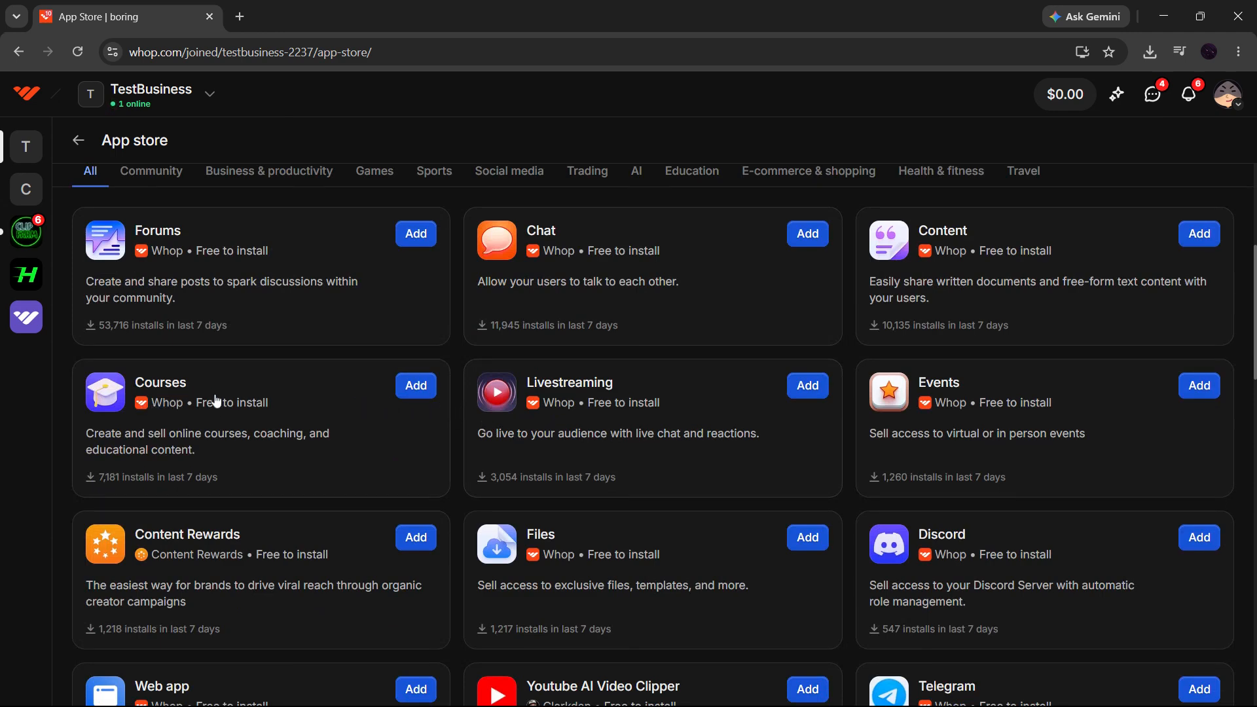
{"action": "left_click", "coordinate": [414, 395]}
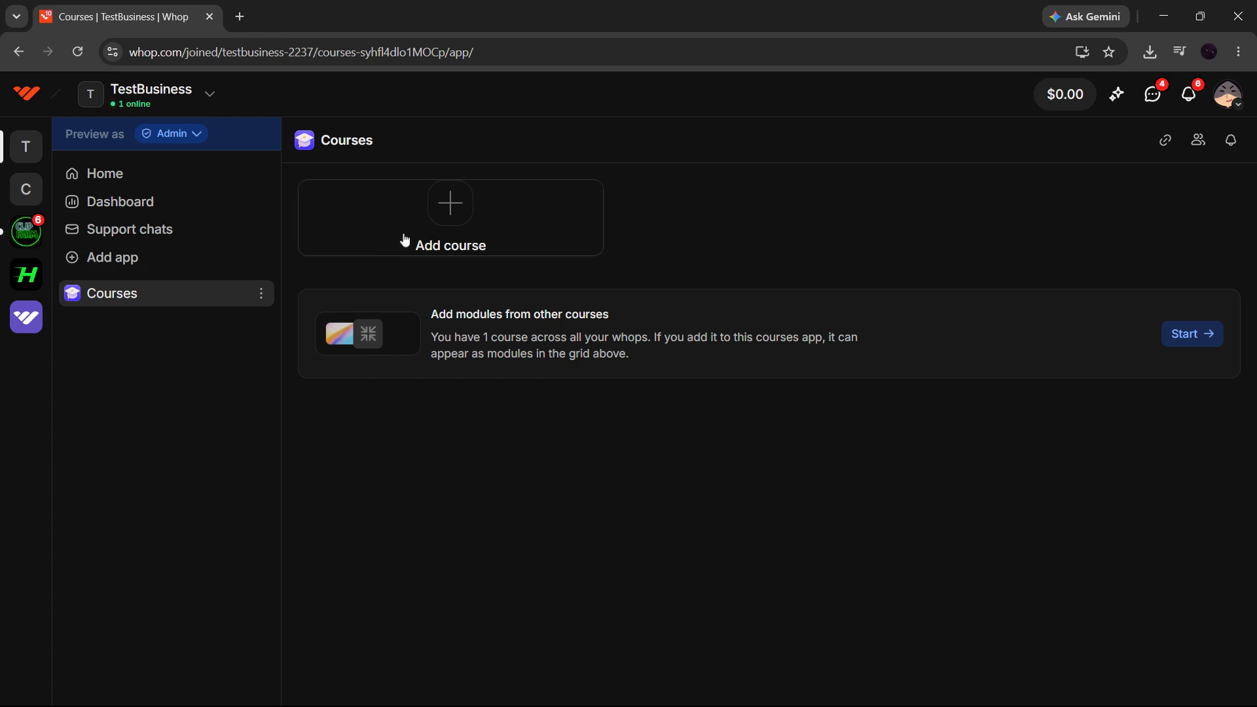
Step: Create a course module named "WHOP" with the description "whop course" and no cover image
{"action": "left_click", "coordinate": [451, 204]}
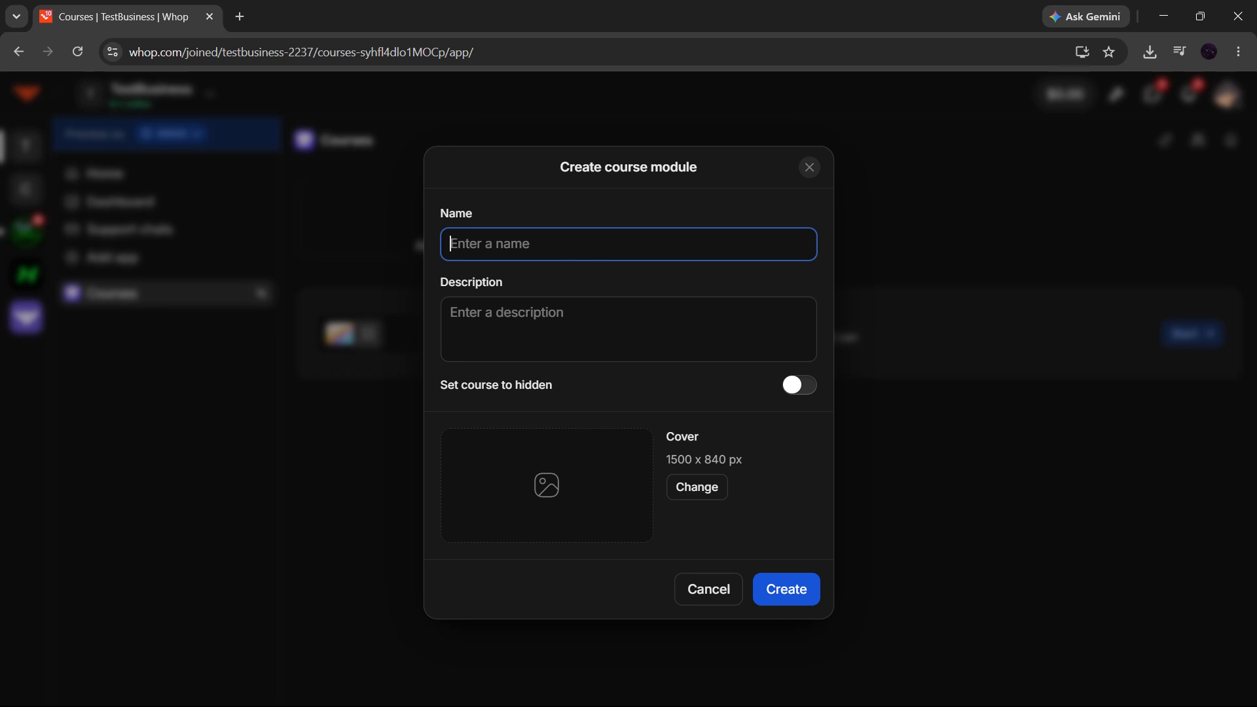
{"action": "type", "text": "WHOP"}
{"action": "left_click", "coordinate": [452, 312]}
{"action": "type", "text": "whop "}
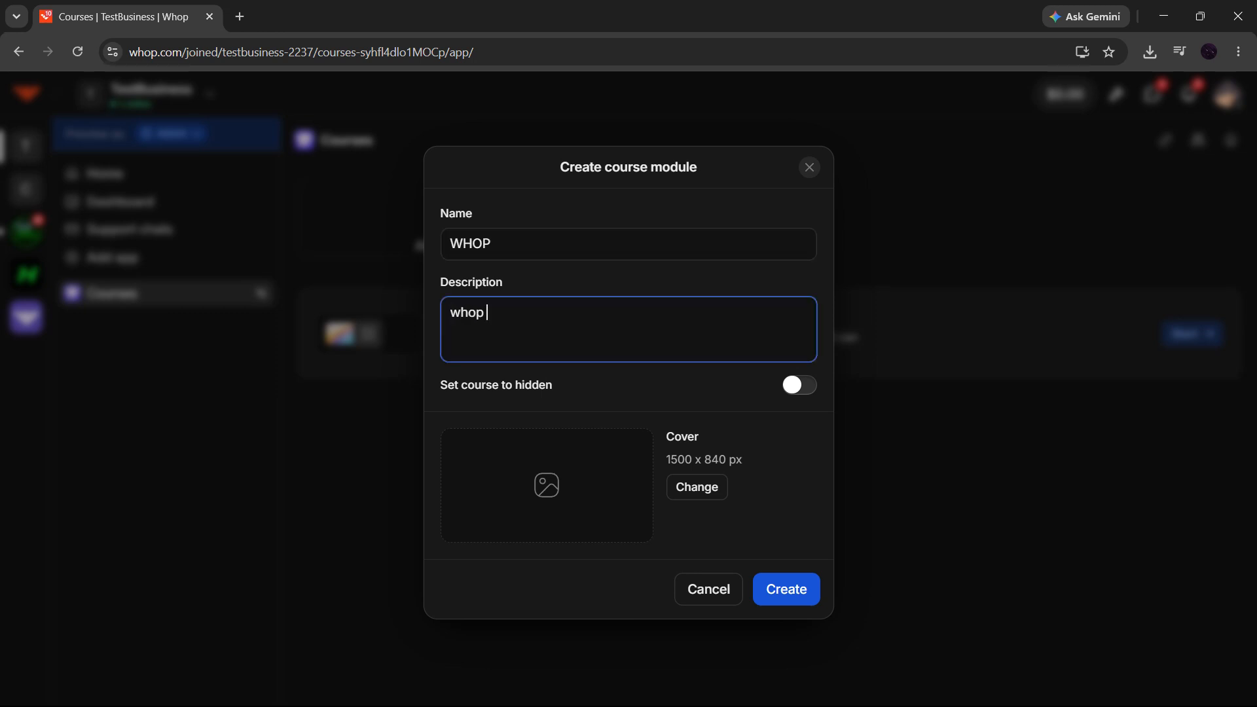
{"action": "type", "text": "course"}
{"action": "left_click", "coordinate": [560, 531]}
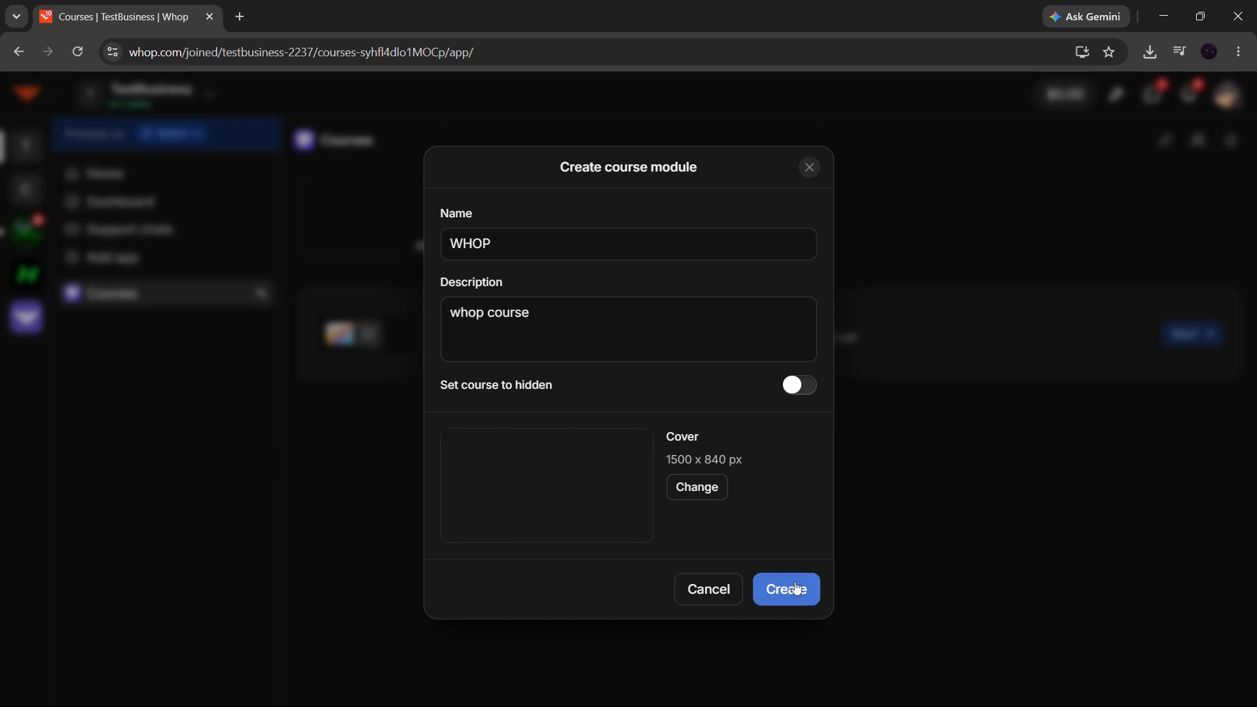
{"action": "left_click", "coordinate": [785, 603]}
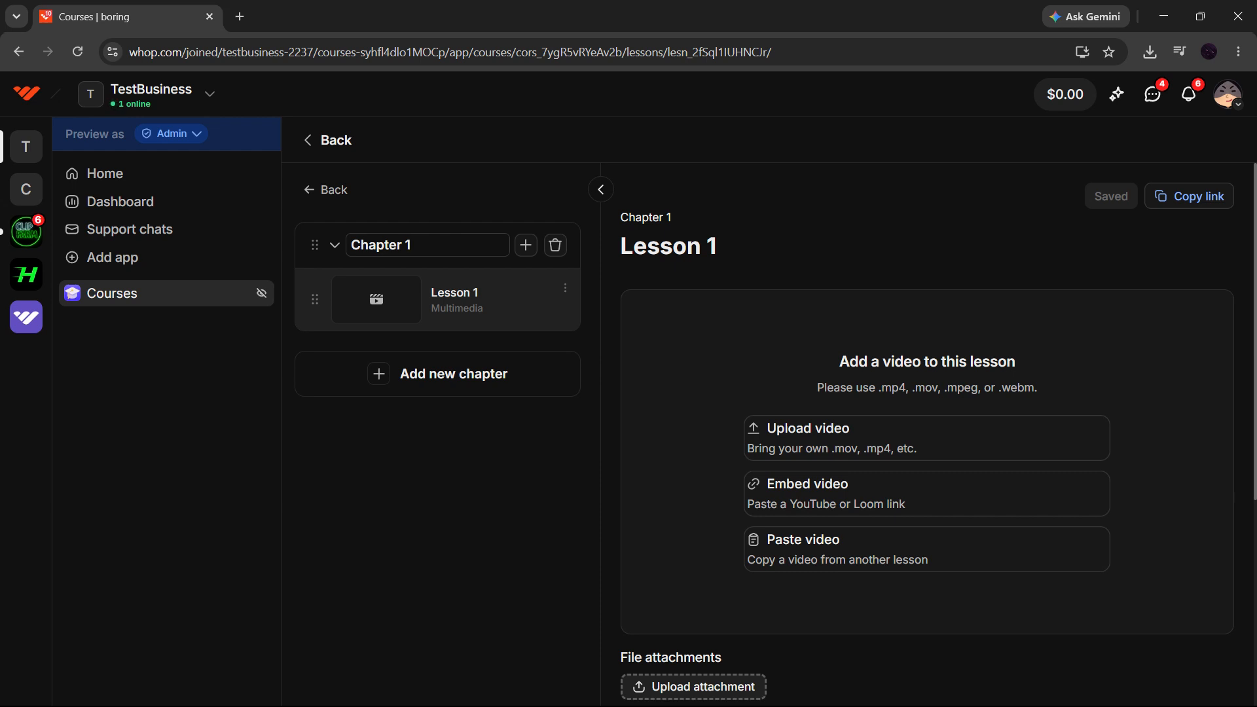
Step: Rename the course's first chapter as "Introduction"
{"action": "key", "text": "BackSpace"}
{"action": "key", "text": "BackSpace"}
{"action": "key", "text": "BackSpace"}
{"action": "key", "text": "BackSpace"}
{"action": "key", "text": "BackSpace"}
{"action": "key", "text": "BackSpace"}
{"action": "key", "text": "BackSpace"}
{"action": "key", "text": "BackSpace"}
{"action": "key", "text": "BackSpace"}
{"action": "type", "text": "Introduction"}
{"action": "left_click", "coordinate": [480, 198]}
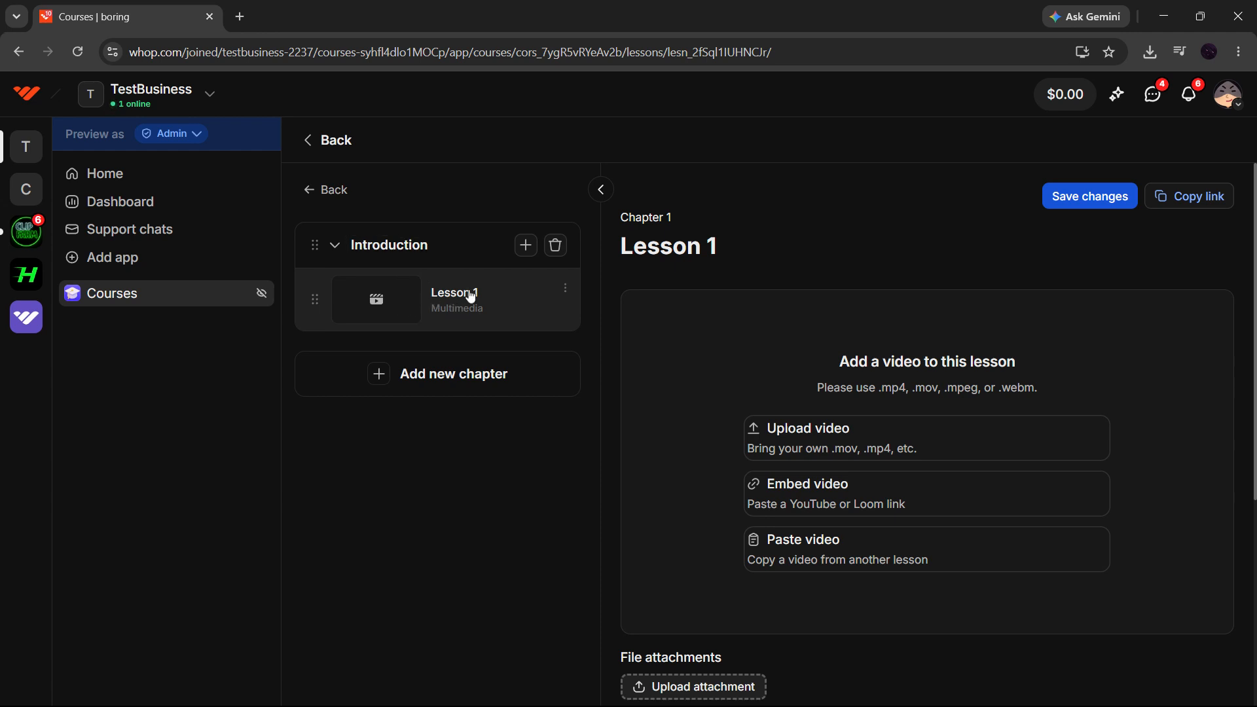
Step: Add a second multimedia lesson to the Introduction chapter, and add a second chapter with one multimedia lesson
{"action": "left_click", "coordinate": [525, 247]}
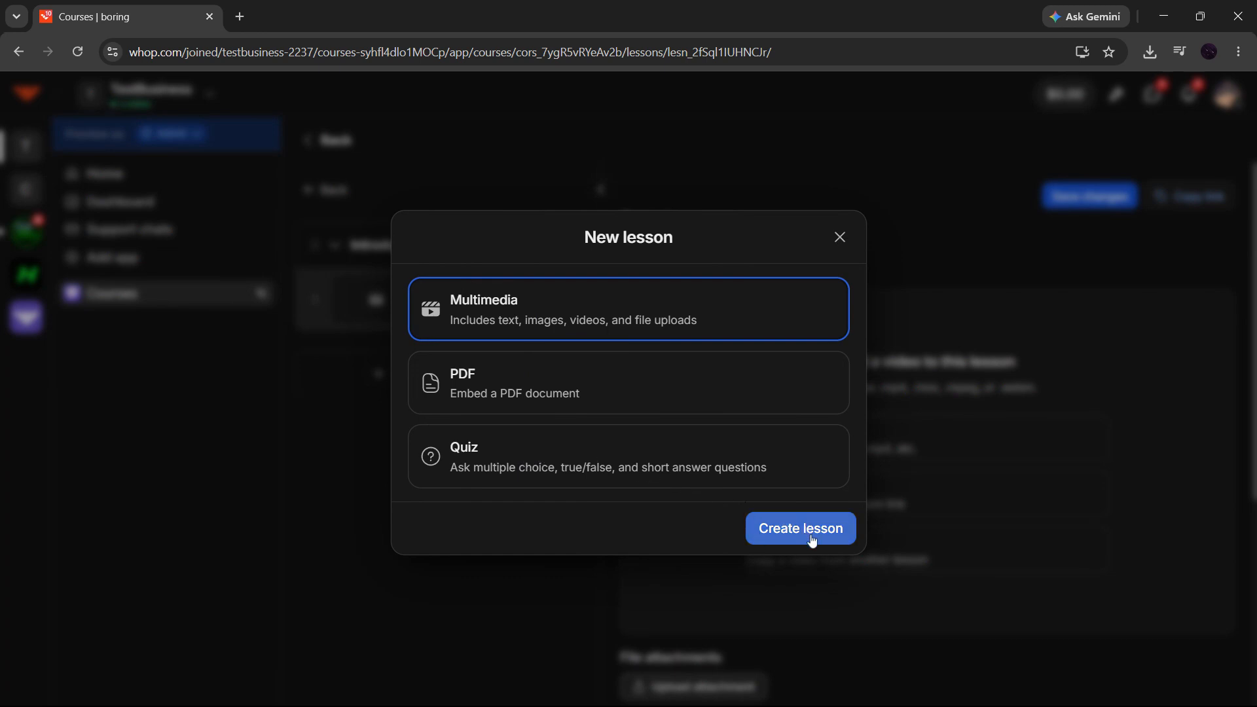
{"action": "left_click", "coordinate": [784, 539]}
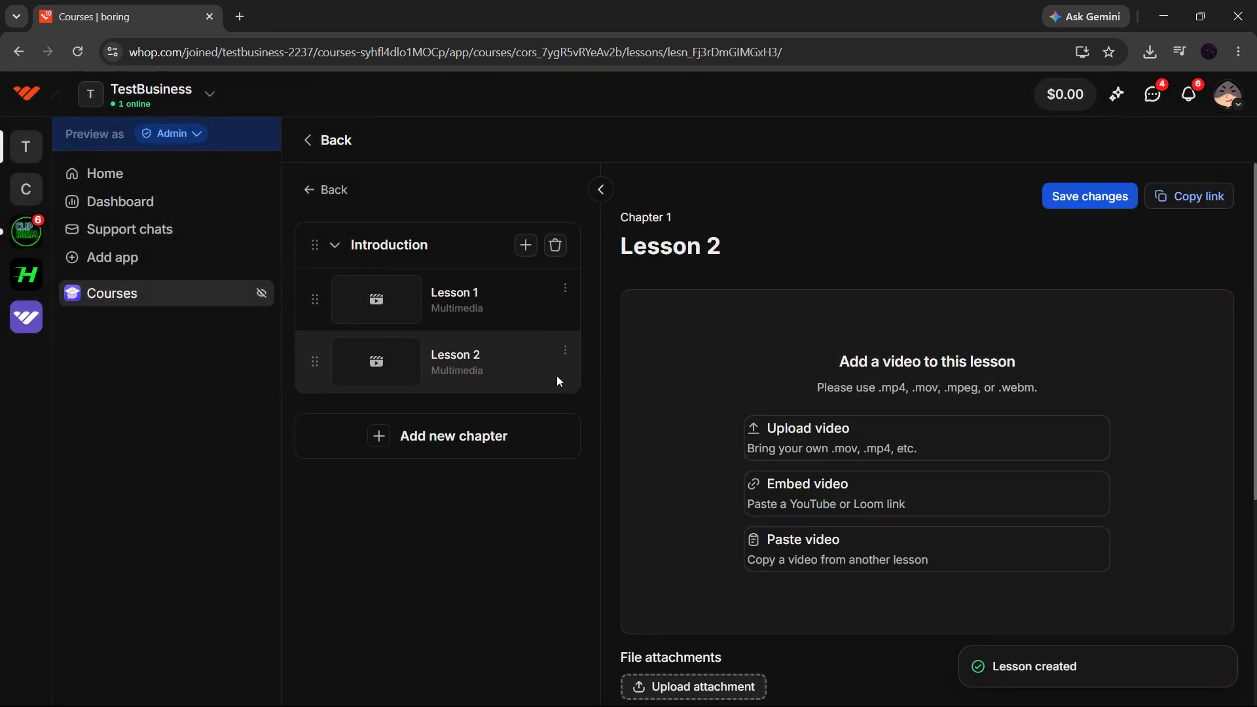
{"action": "left_click", "coordinate": [380, 444]}
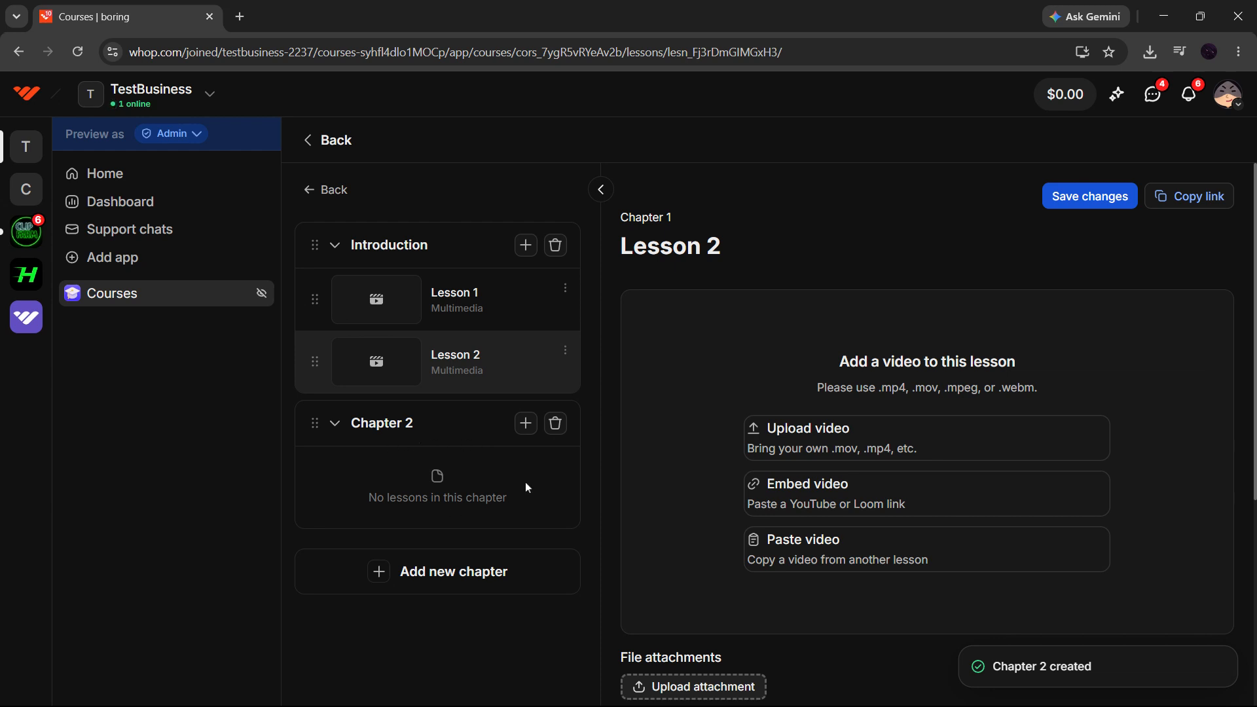
{"action": "left_click", "coordinate": [526, 424]}
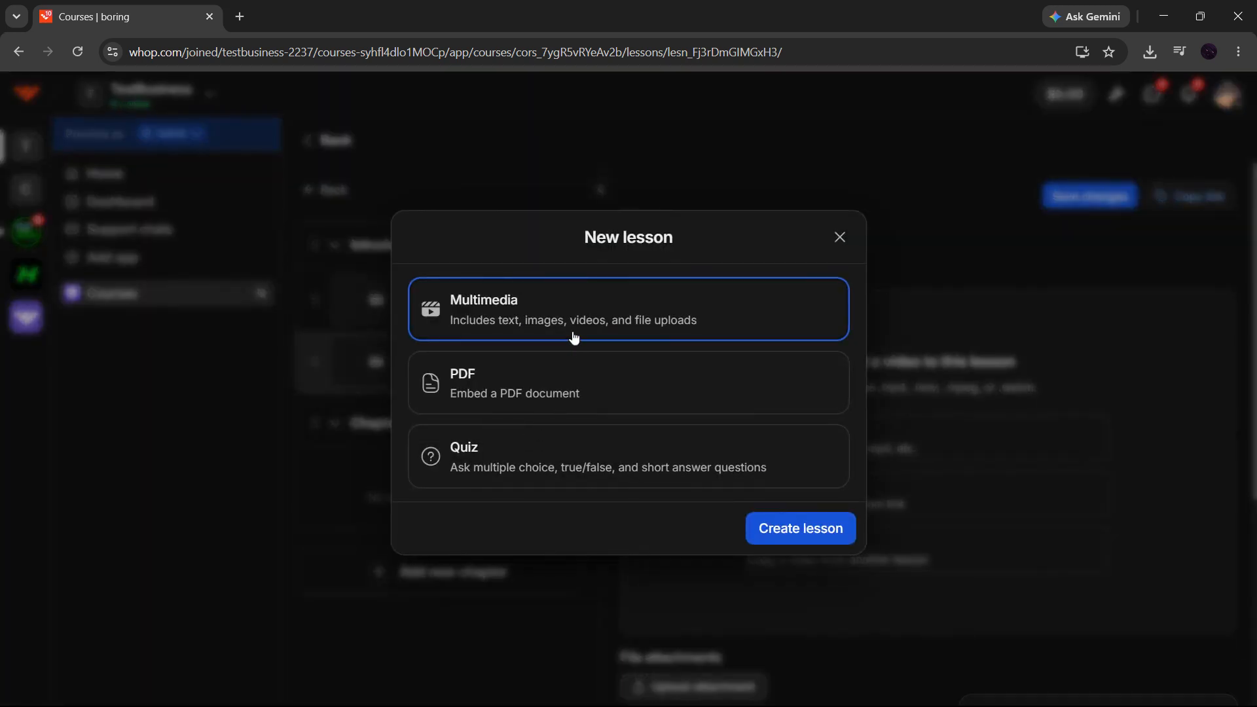
{"action": "left_click", "coordinate": [789, 529]}
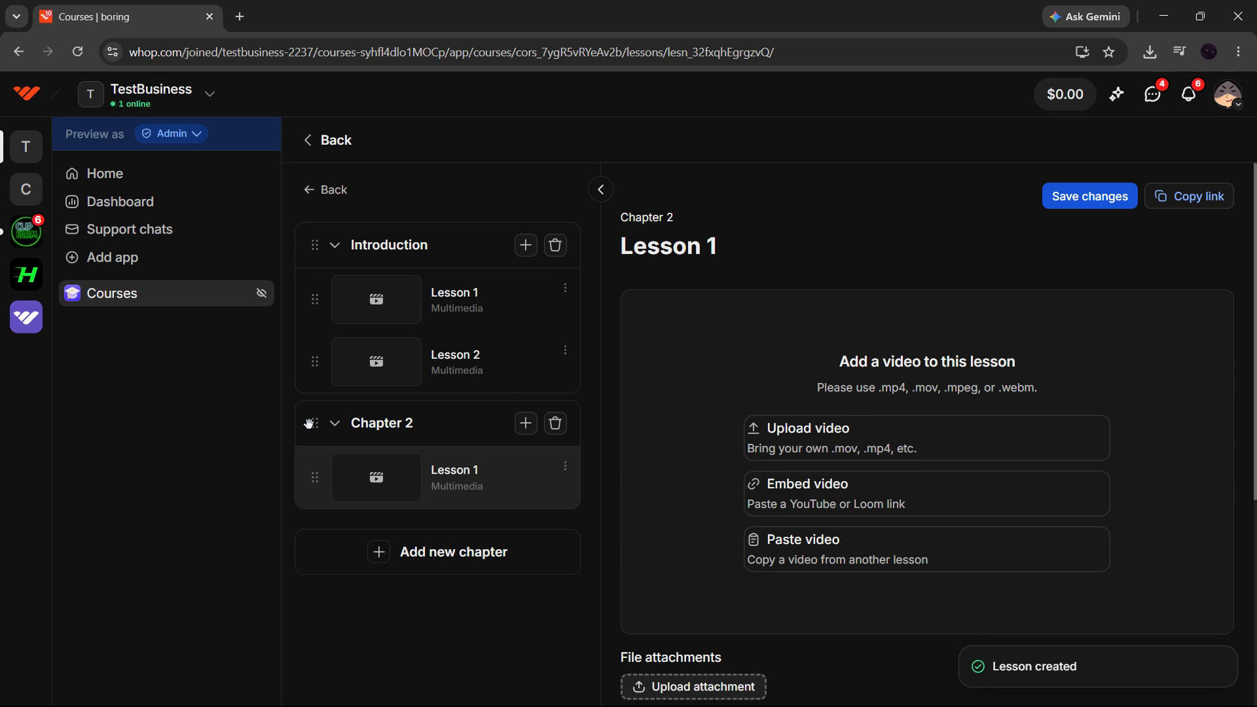
{"action": "left_click_drag", "start_coordinate": [310, 430], "coordinate": [312, 405]}
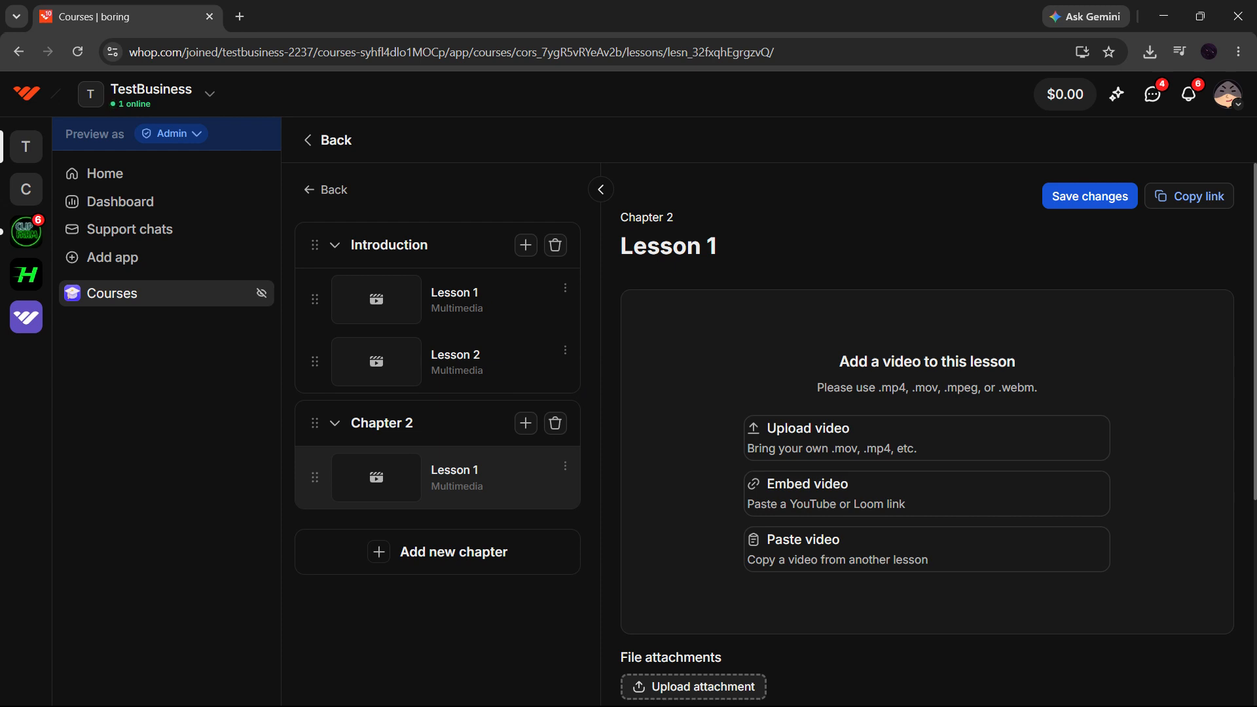
{"action": "left_click", "coordinate": [566, 289]}
{"action": "left_click", "coordinate": [565, 290]}
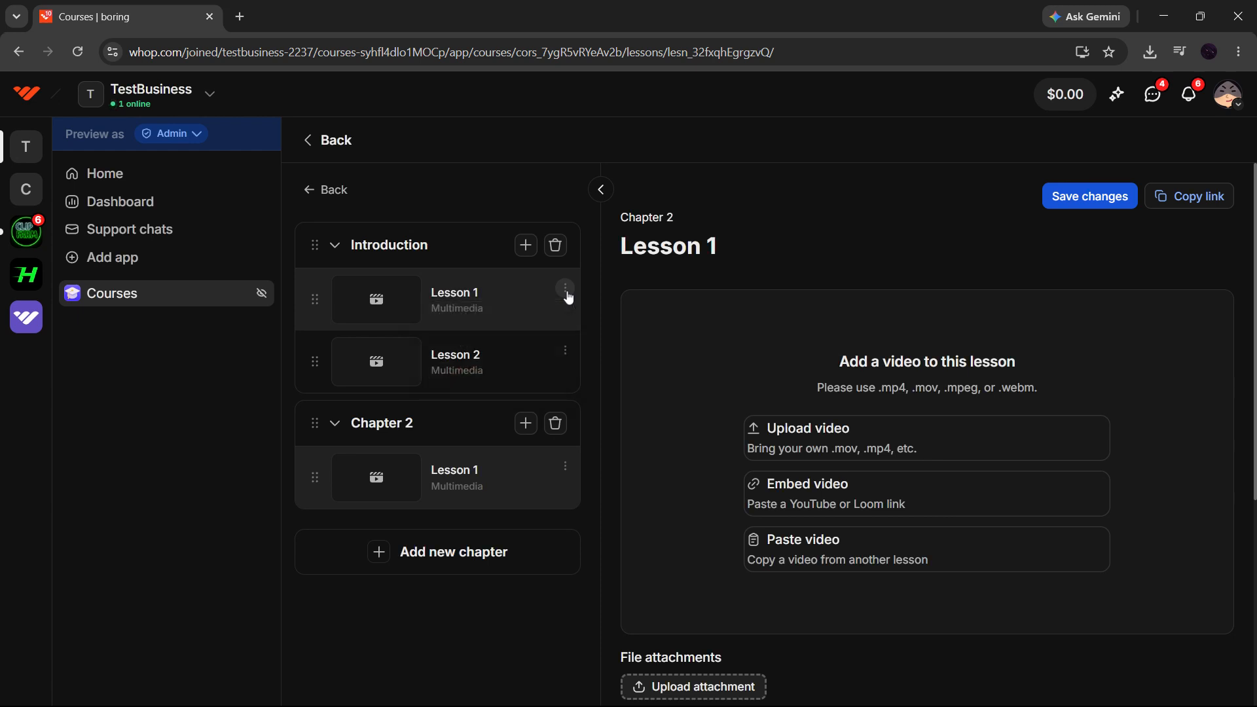
{"action": "left_click", "coordinate": [337, 251]}
{"action": "left_click", "coordinate": [337, 251]}
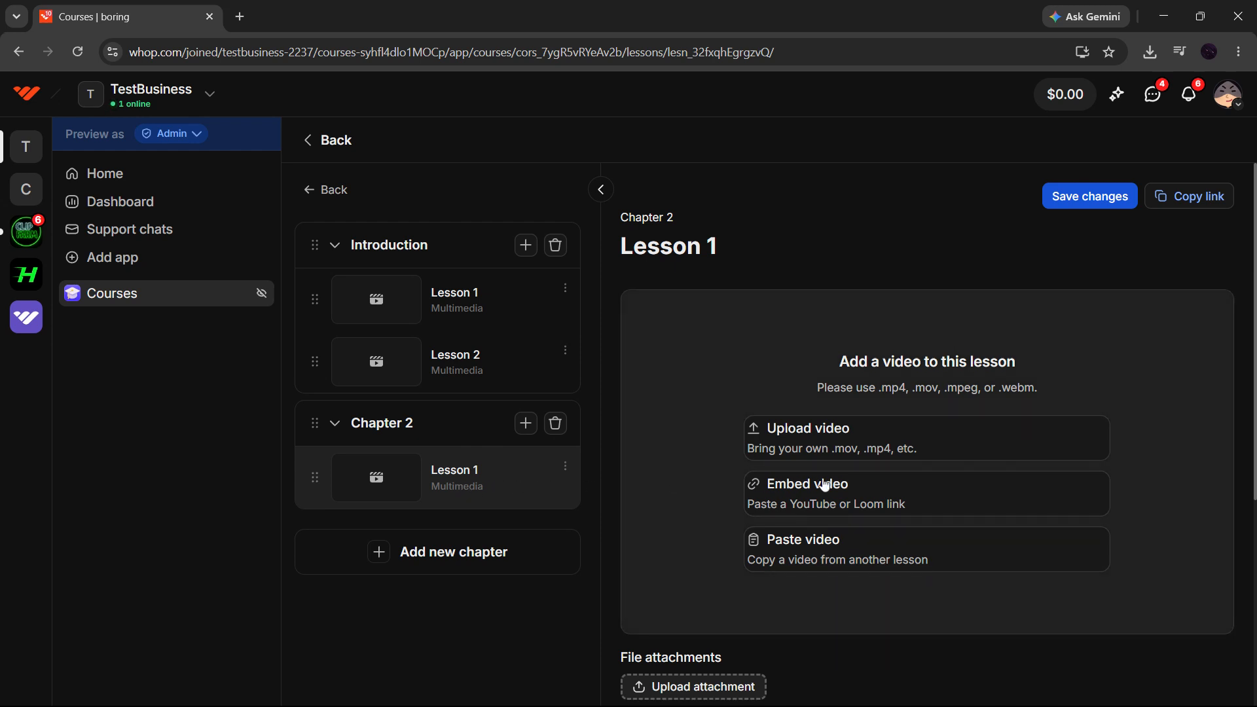
Step: Look over the Chapter 2 lesson's attachment, drip feeding and content settings, including the delayed unlock option
{"action": "scroll", "coordinate": [770, 562], "scroll_direction": "down", "scroll_amount": 5}
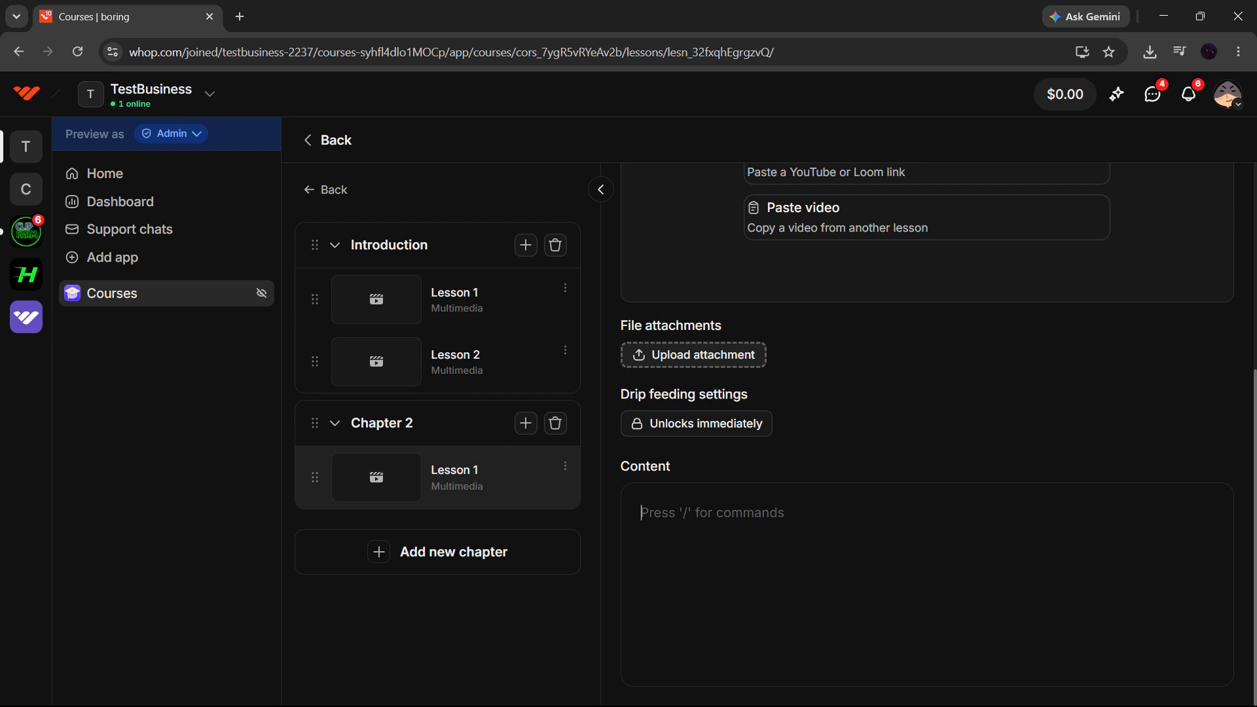
{"action": "scroll", "coordinate": [927, 432], "scroll_direction": "up", "scroll_amount": 3}
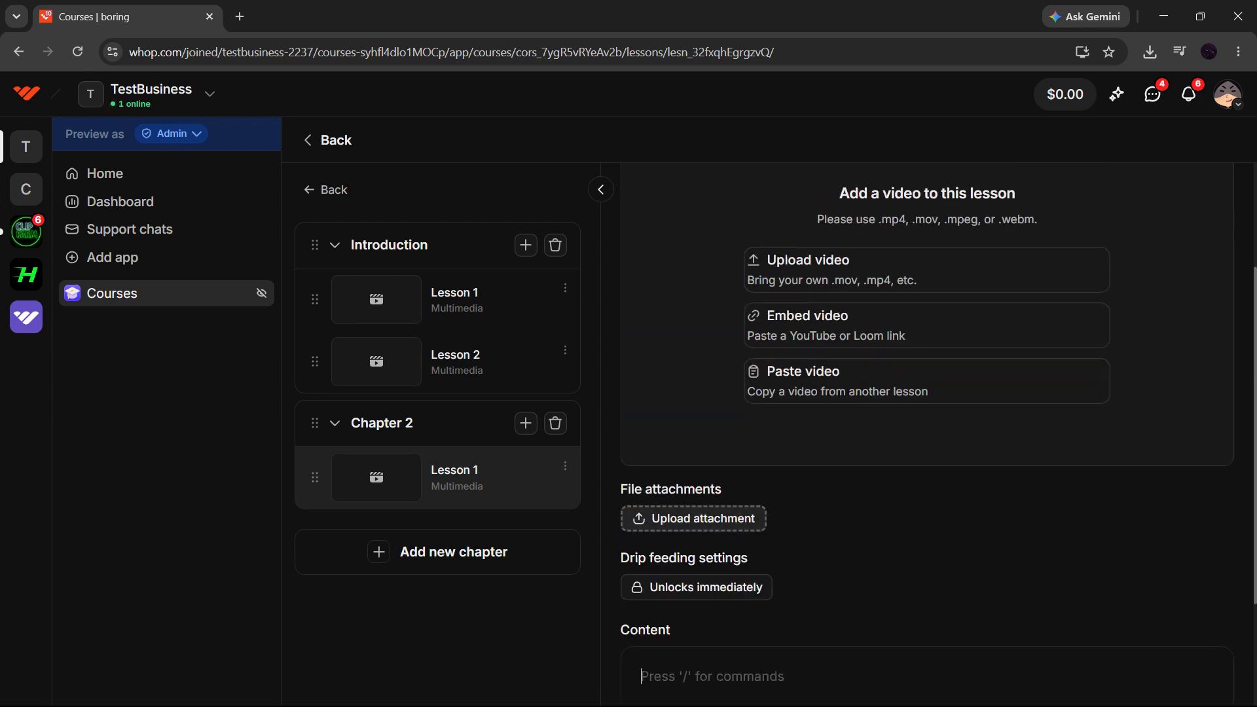
{"action": "left_click", "coordinate": [723, 590]}
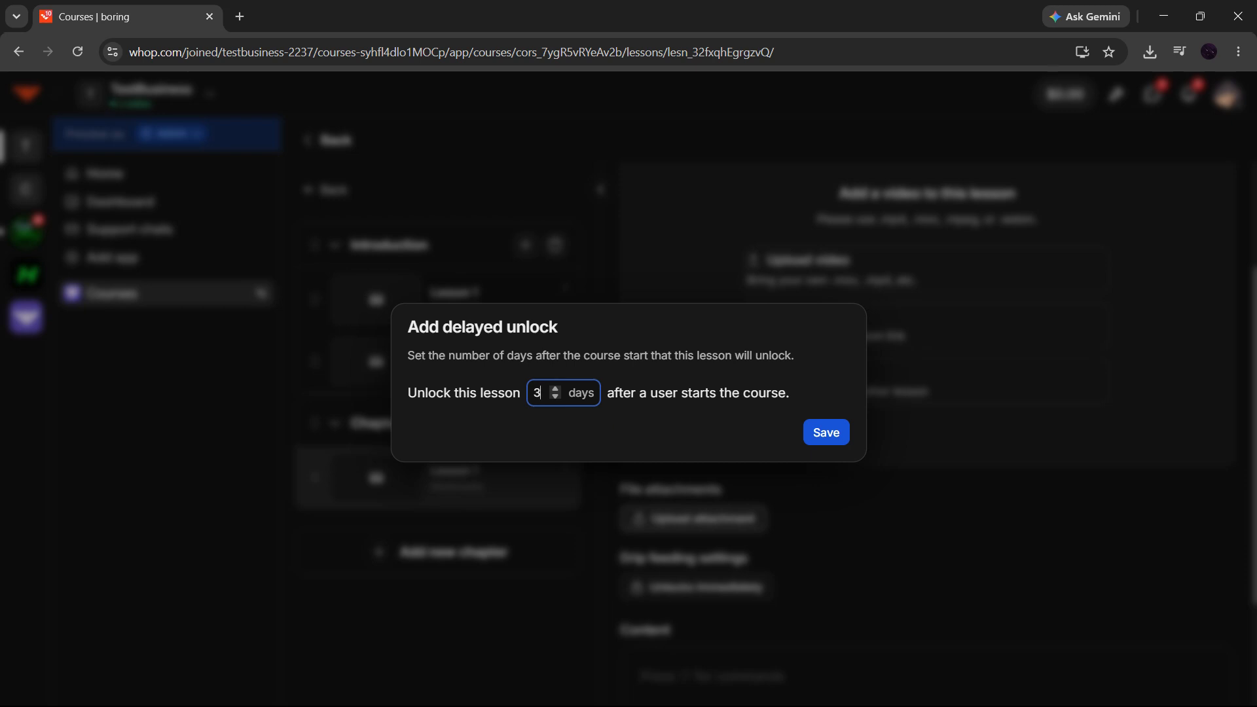
{"action": "left_click", "coordinate": [876, 540]}
{"action": "scroll", "coordinate": [876, 540], "scroll_direction": "down", "scroll_amount": 2}
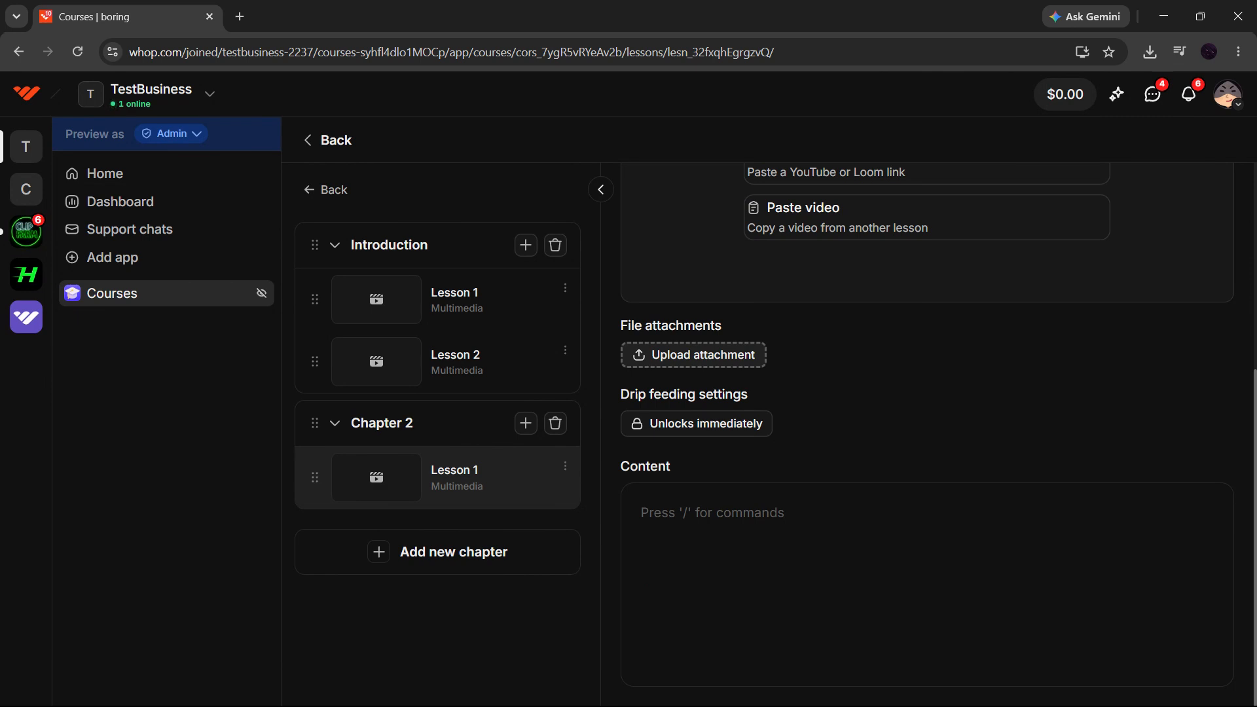
Step: Save the changes from the Chapter 2 lesson's editing page
{"action": "scroll", "coordinate": [877, 541], "scroll_direction": "up", "scroll_amount": 4}
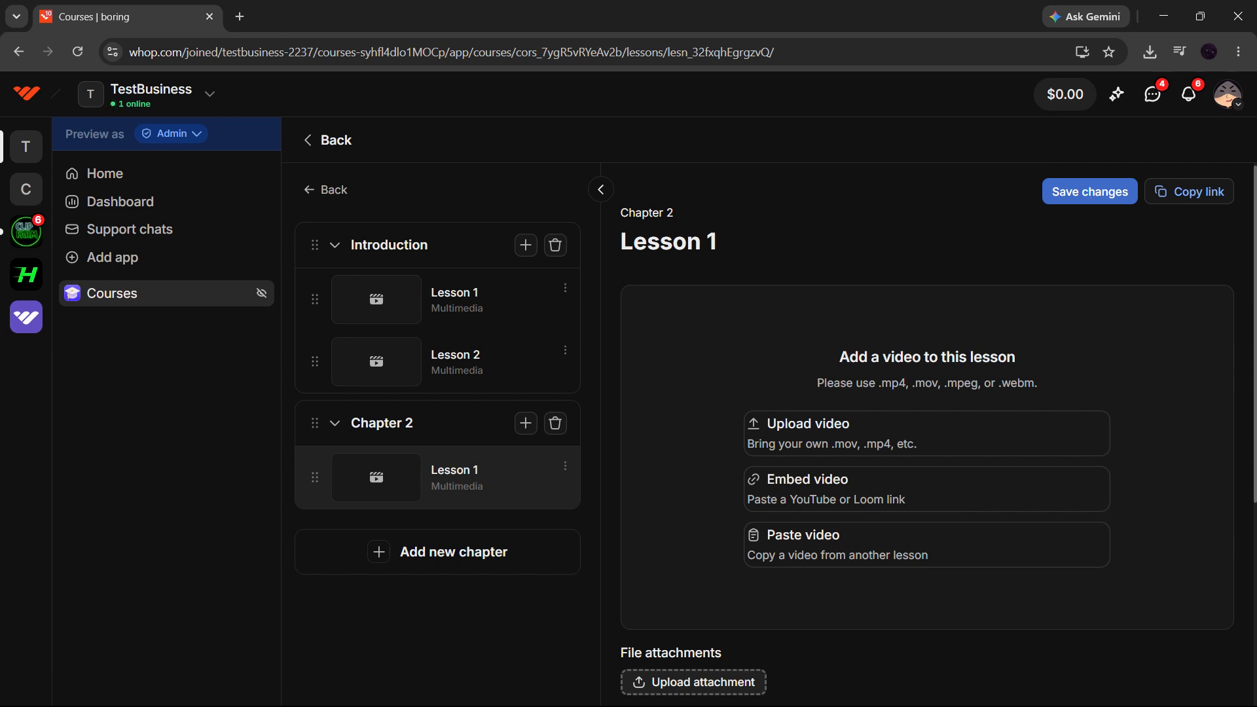
{"action": "left_click", "coordinate": [1091, 194]}
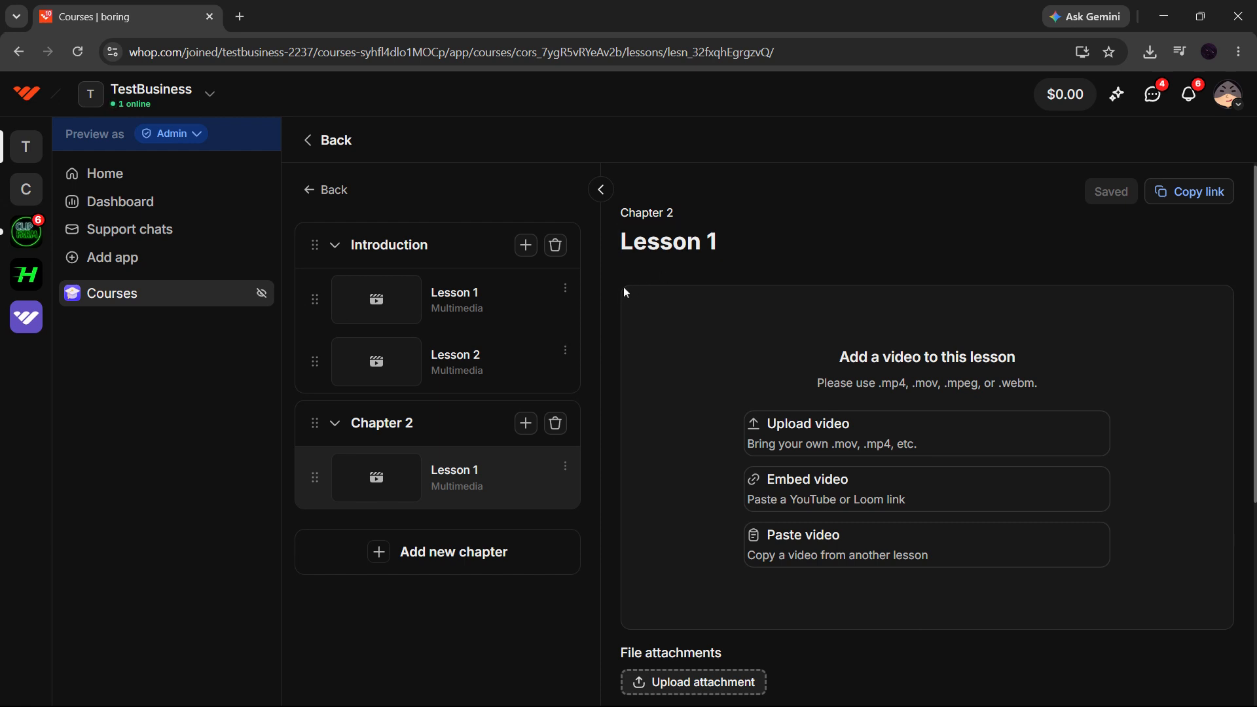
{"action": "scroll", "coordinate": [623, 287], "scroll_direction": "down", "scroll_amount": 5}
{"action": "scroll", "coordinate": [622, 287], "scroll_direction": "up", "scroll_amount": 5}
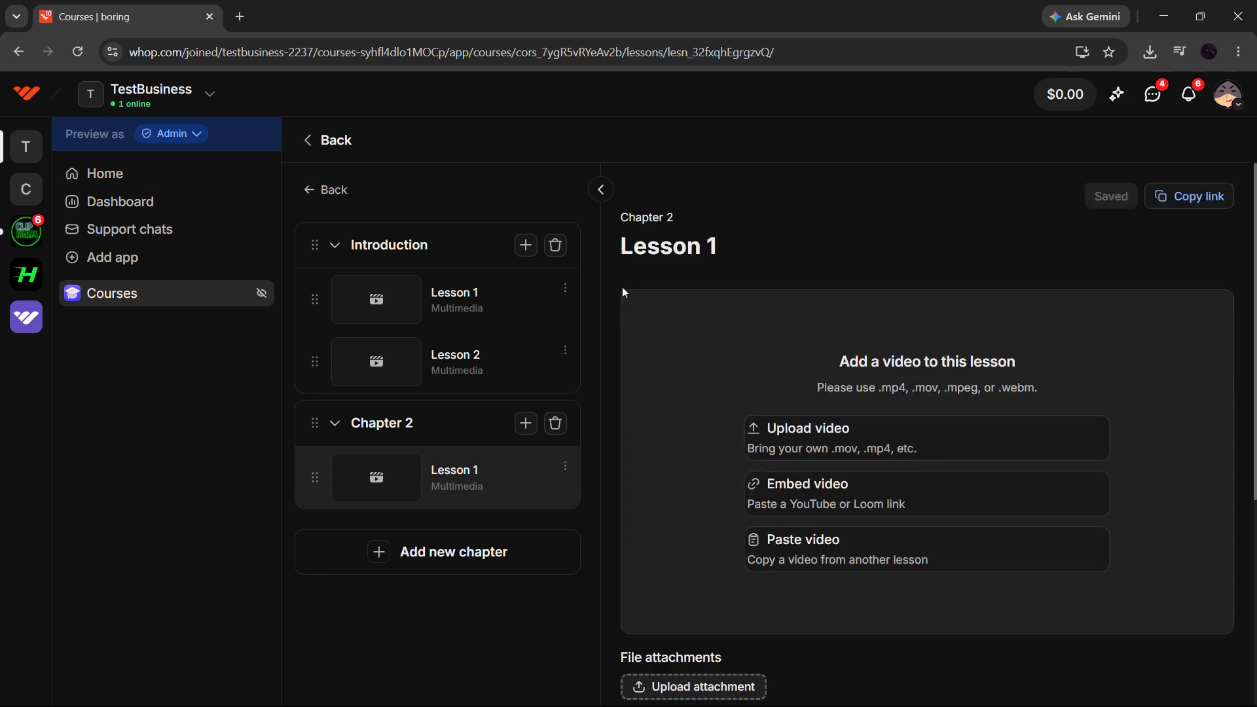
Step: Add a third chapter to the course and create a multimedia lesson in it
{"action": "left_click", "coordinate": [472, 569]}
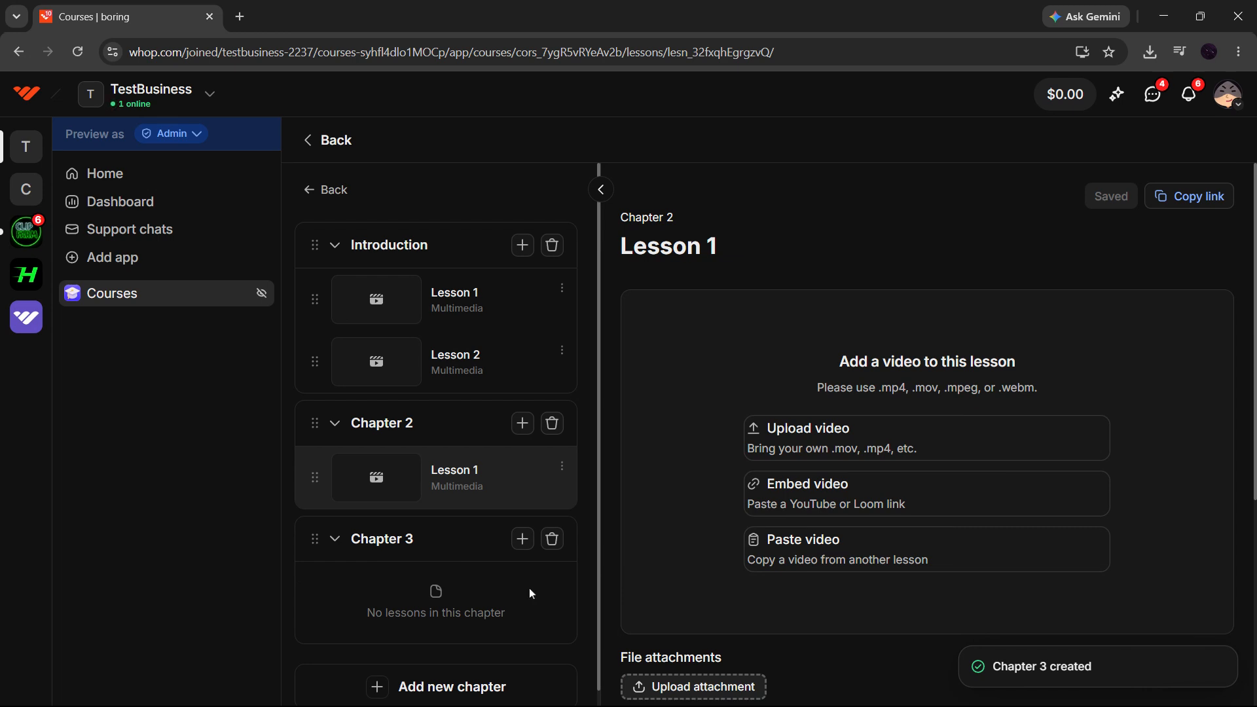
{"action": "left_click", "coordinate": [521, 548]}
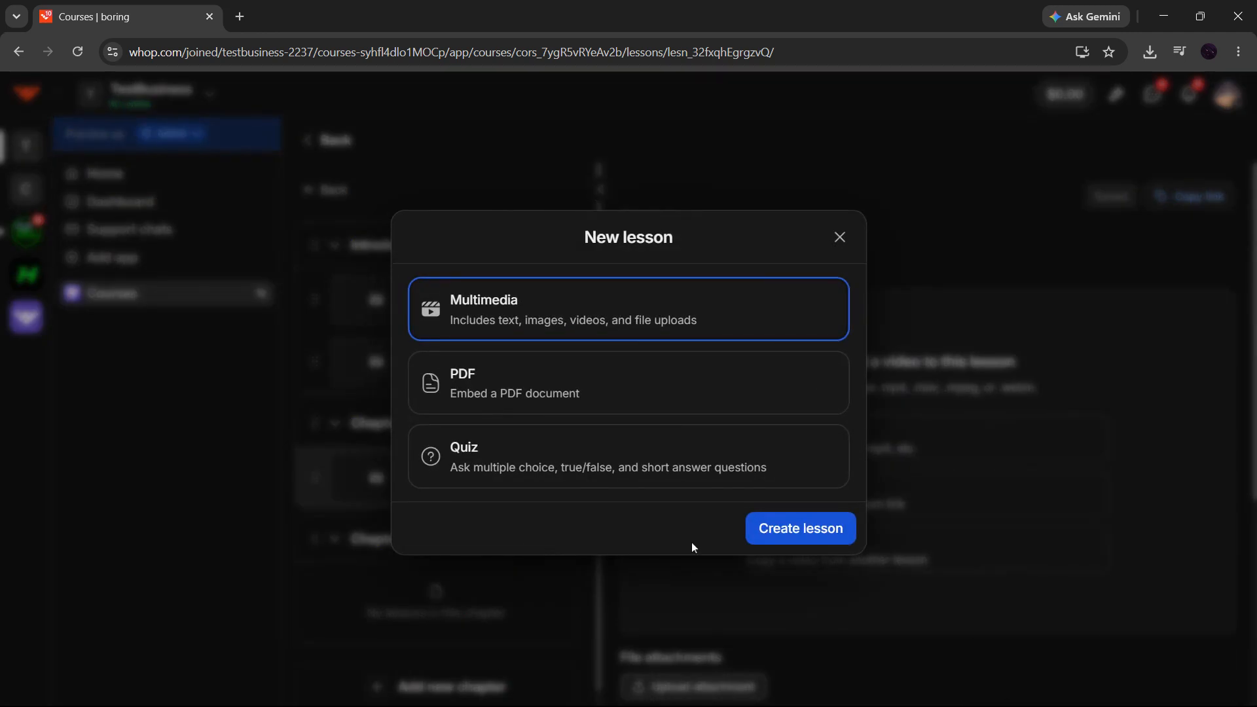
{"action": "left_click", "coordinate": [791, 534]}
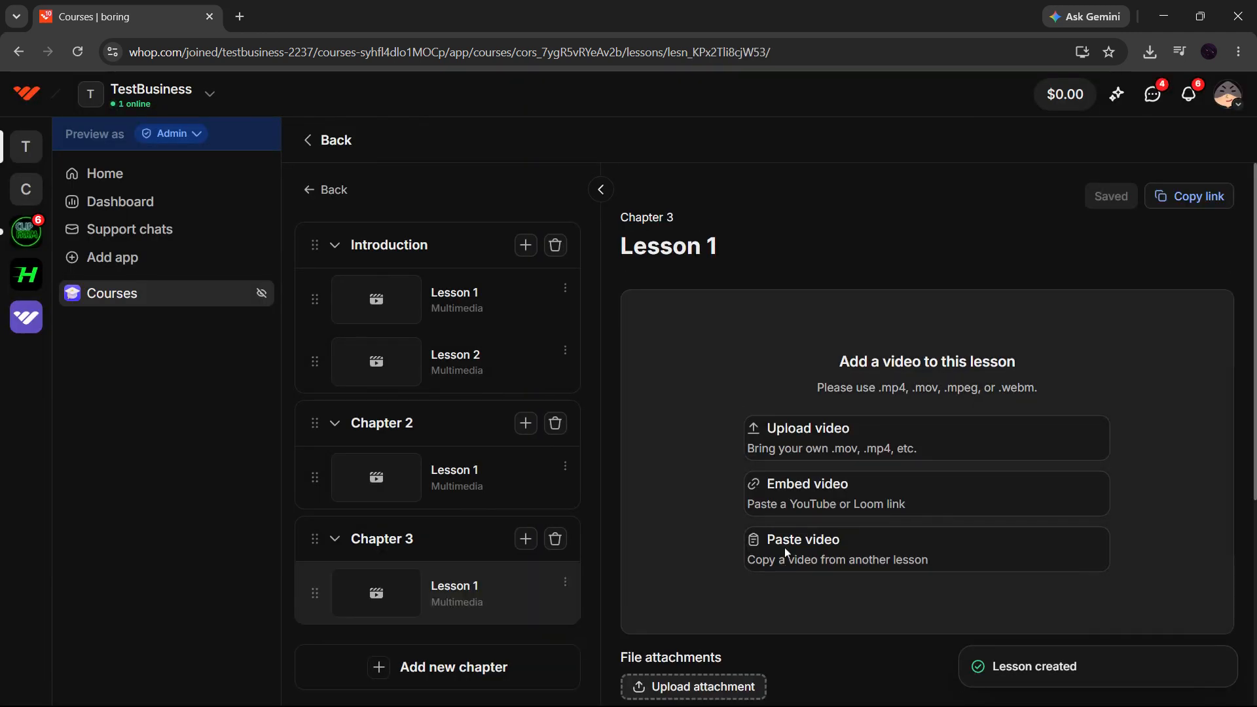